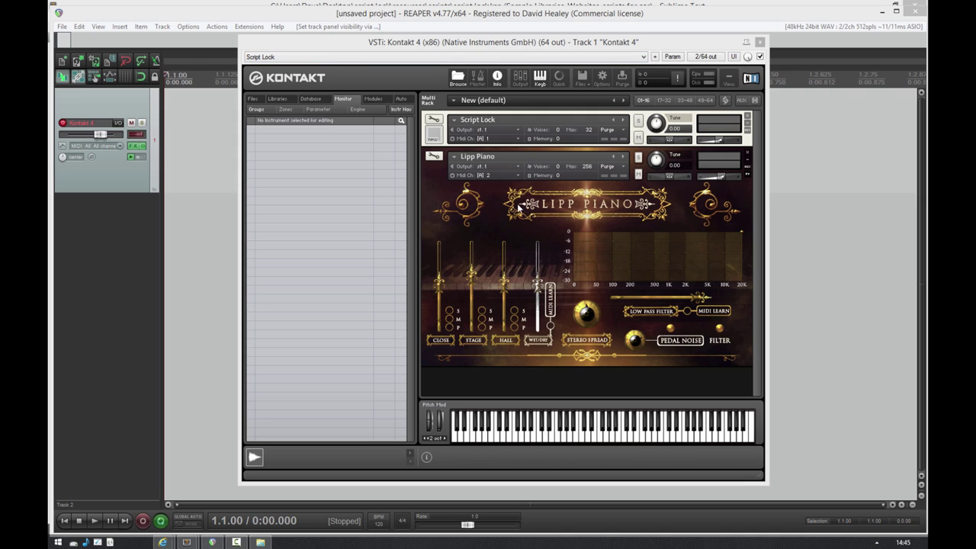
Step: Type 'erere' into the second, empty script slot of Lipp Piano's Script Editor
left_click(433, 156)
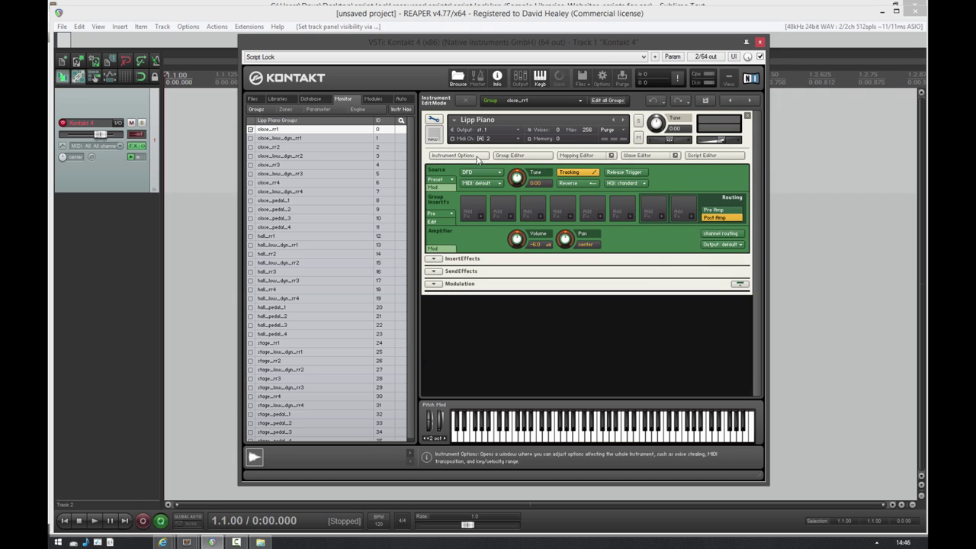
left_click(700, 155)
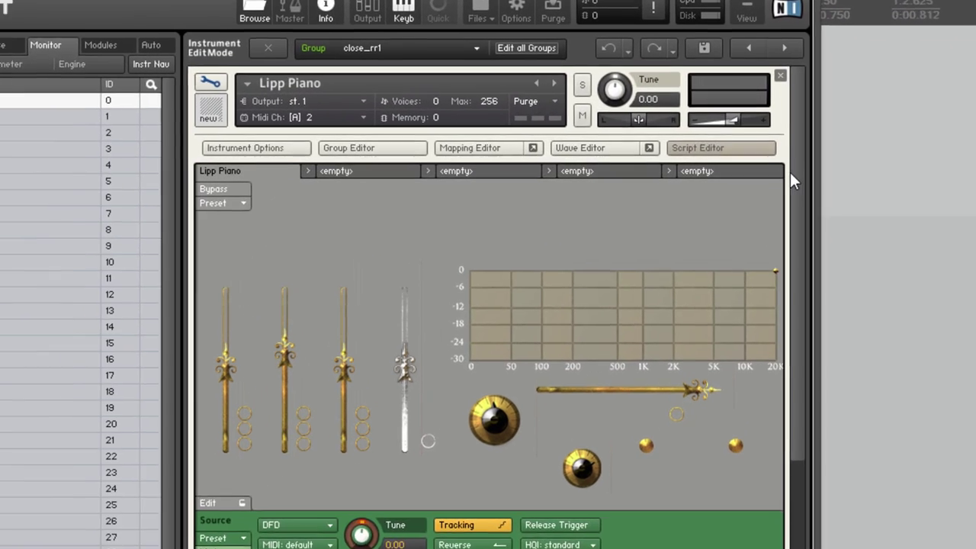
left_click_drag(790, 172, 792, 226)
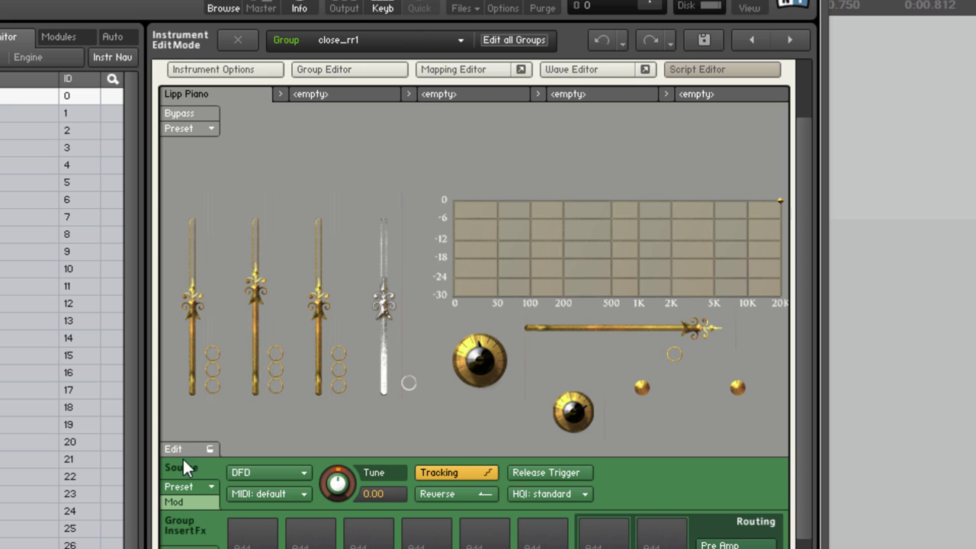
left_click(331, 95)
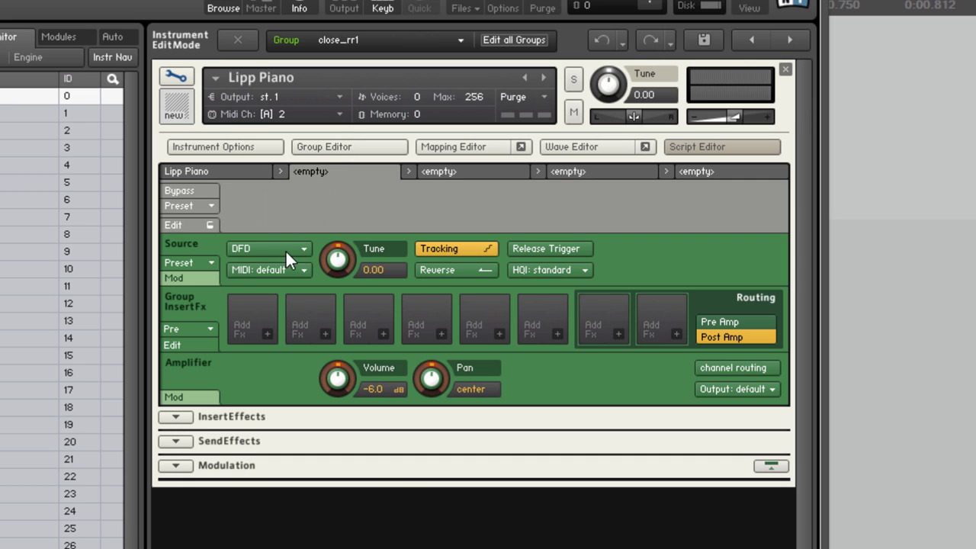
left_click(184, 227)
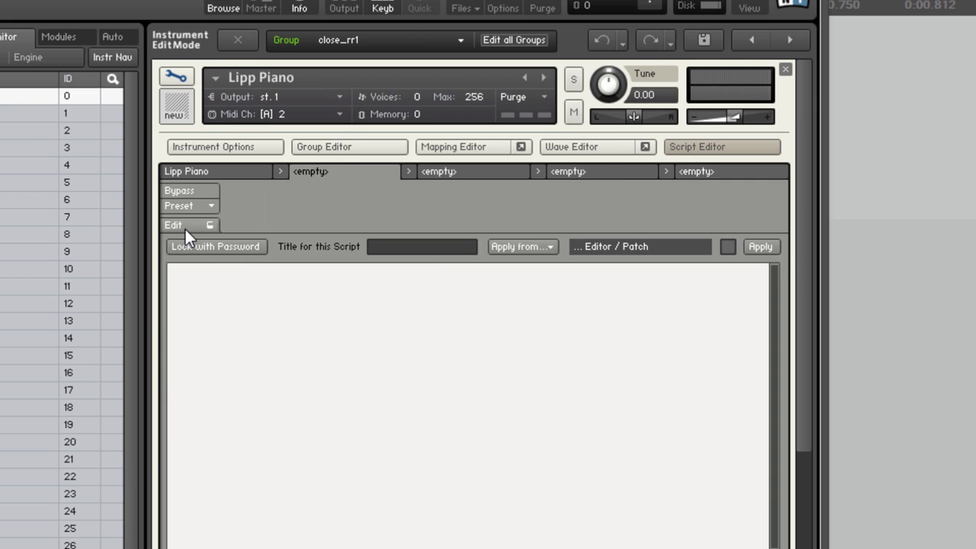
left_click(229, 304)
type("erere")
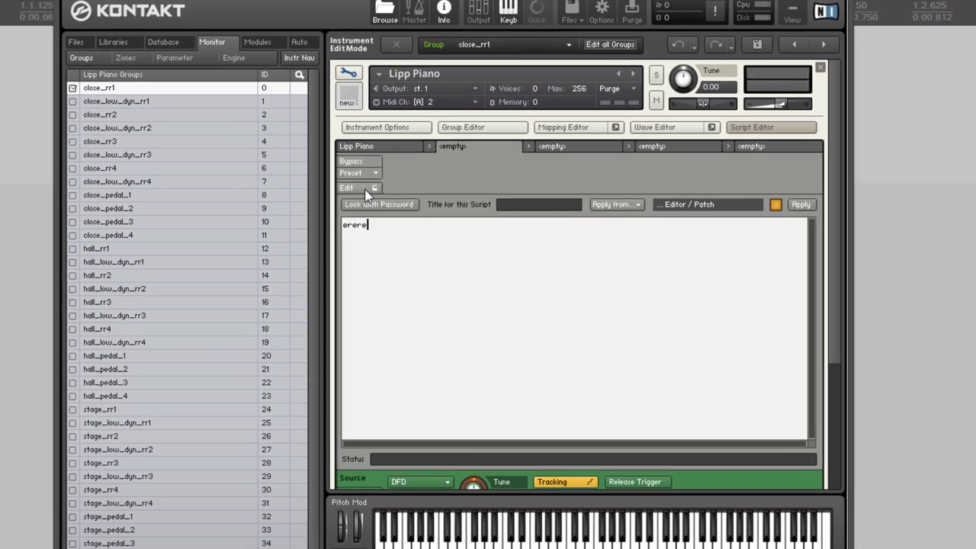
left_click(267, 210)
left_click(277, 162)
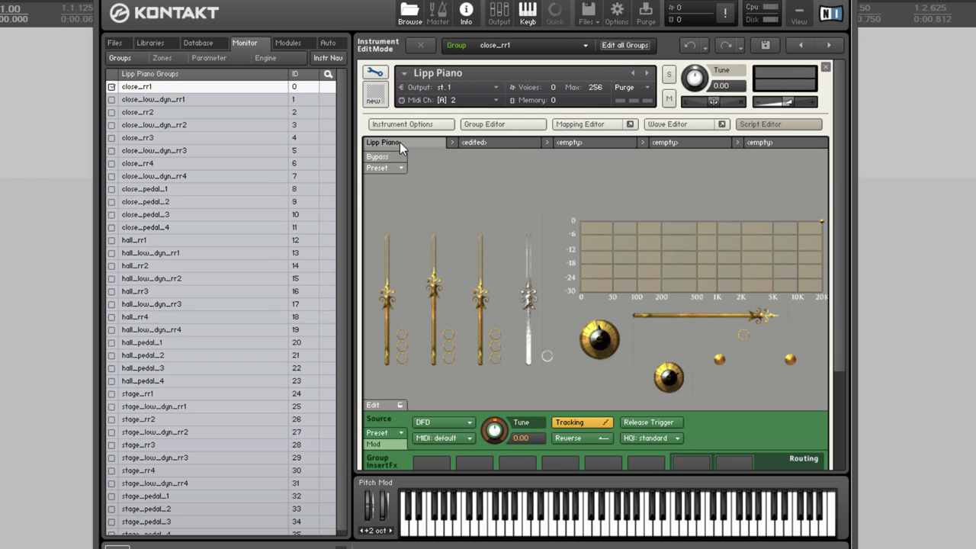
left_click(479, 142)
left_click(374, 182)
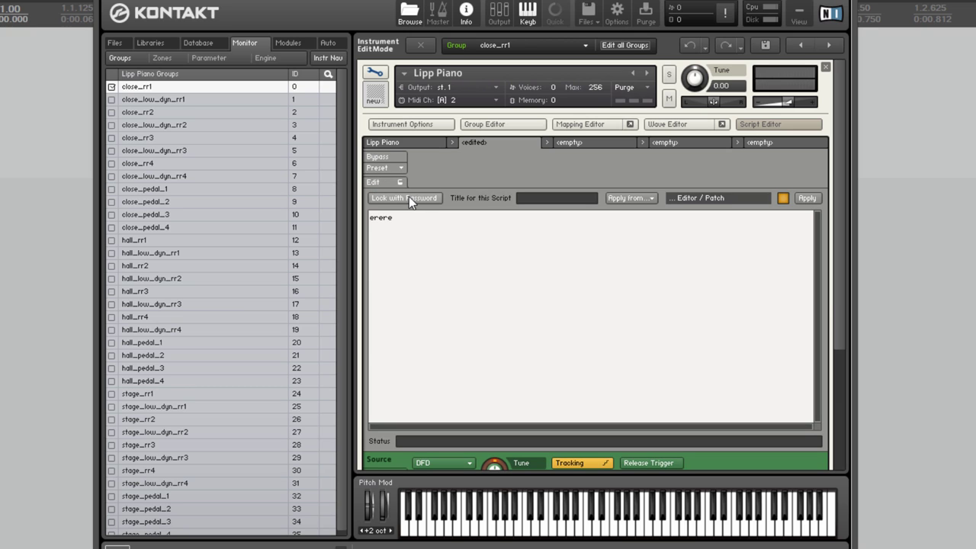
left_click(409, 198)
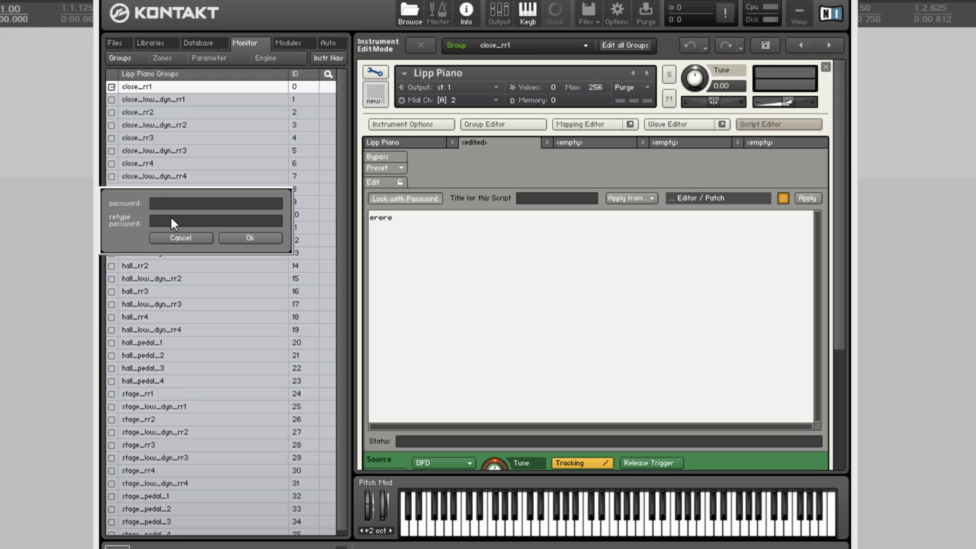
type("xxxxxx")
left_click(181, 238)
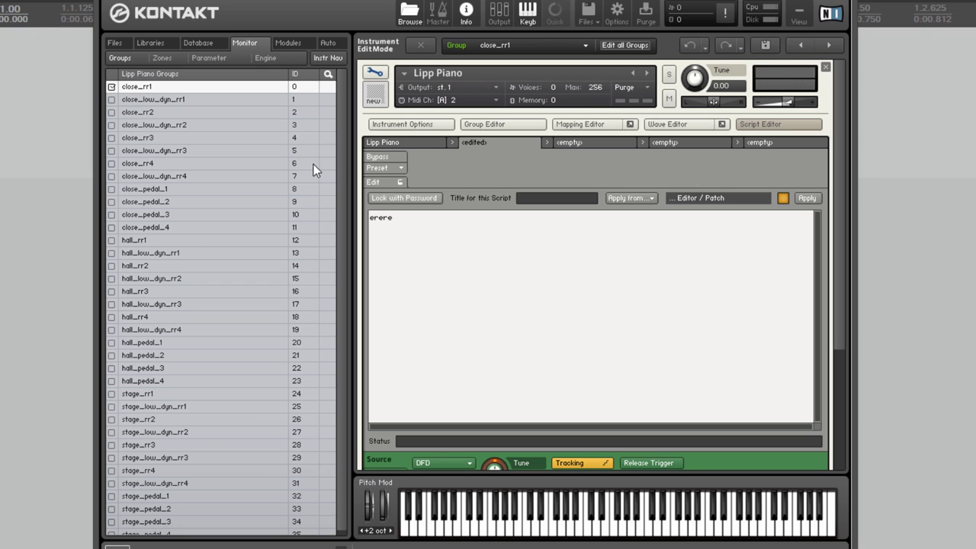
left_click(390, 181)
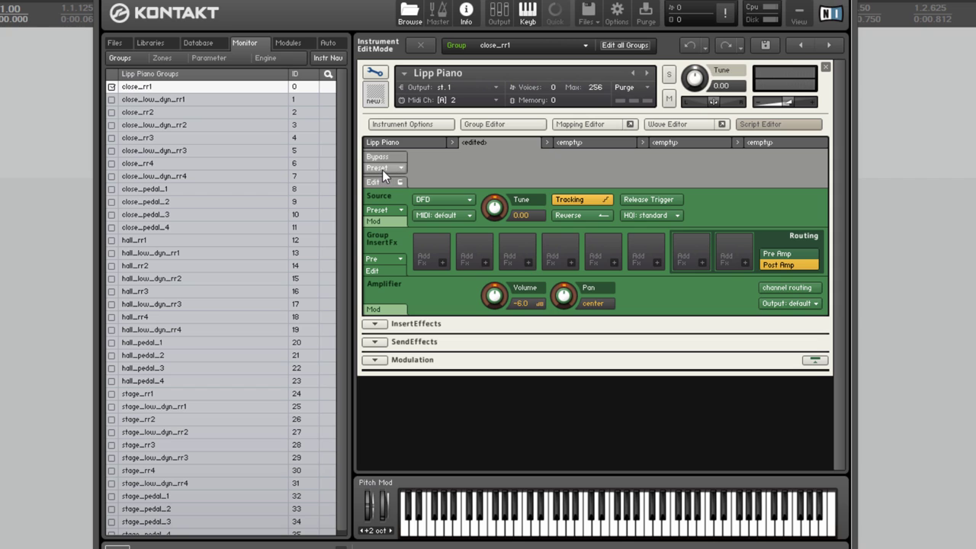
left_click(417, 142)
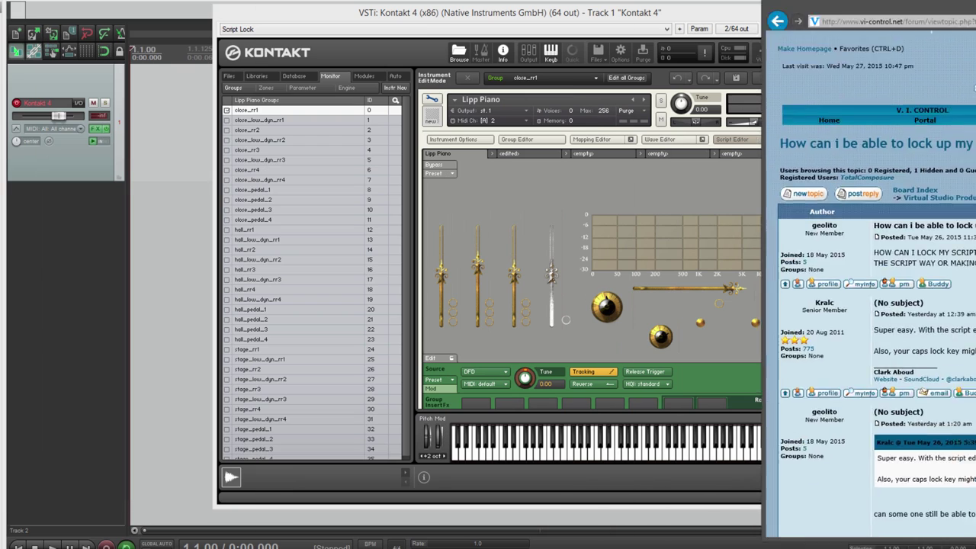
Step: Remove Lipp Piano from the rack and open Script Lock's script editor for editing
left_click(868, 204)
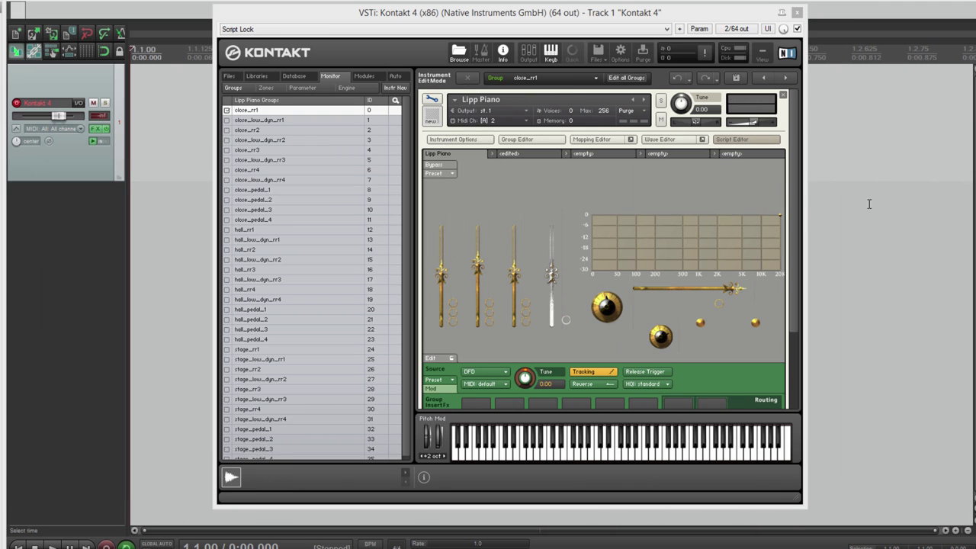
left_click(781, 95)
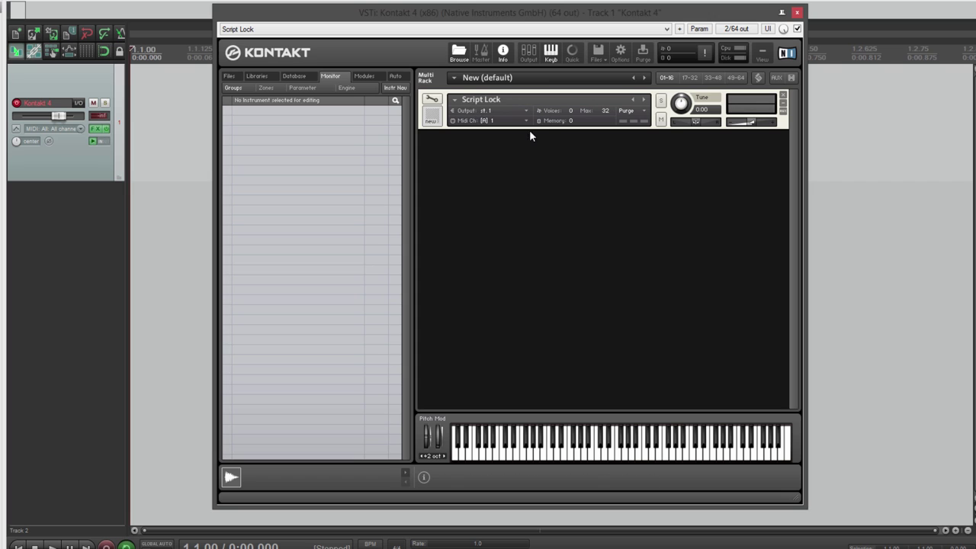
left_click(431, 101)
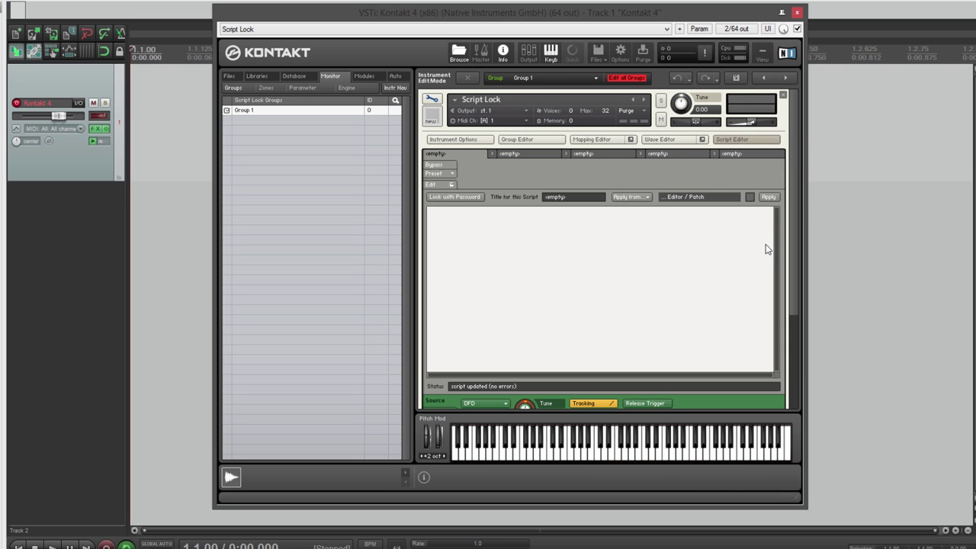
left_click(436, 184)
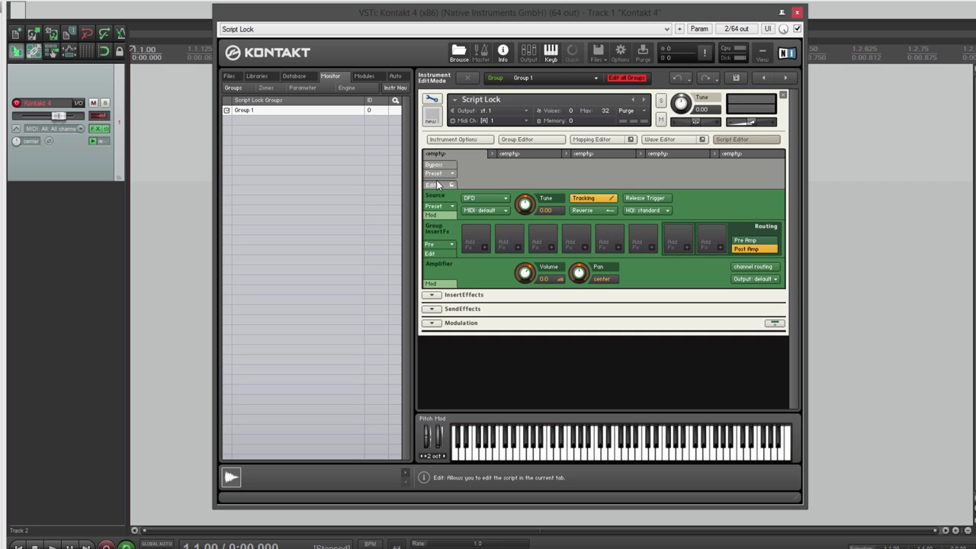
left_click(438, 184)
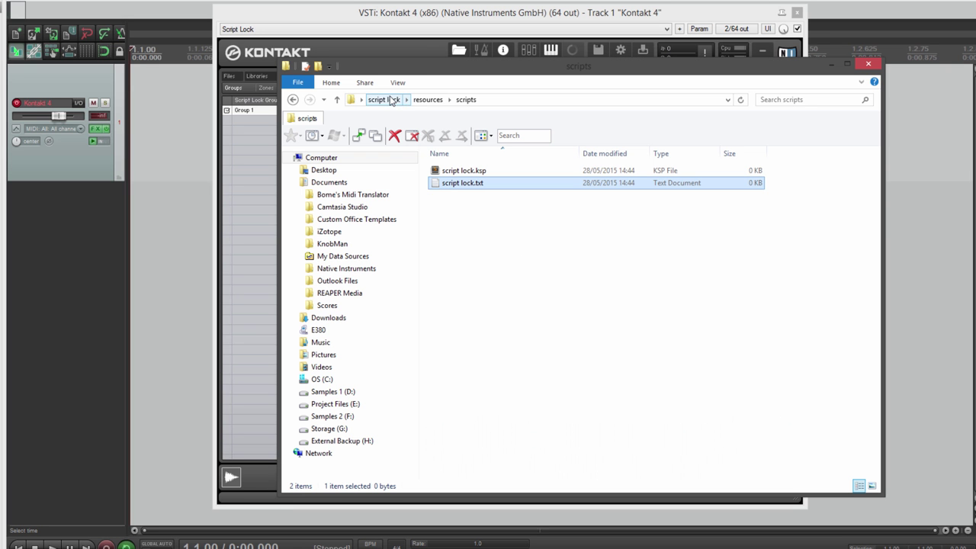
Step: Browse into resources > scripts and inspect the empty script lock.ksp and script lock.txt files
left_click(385, 99)
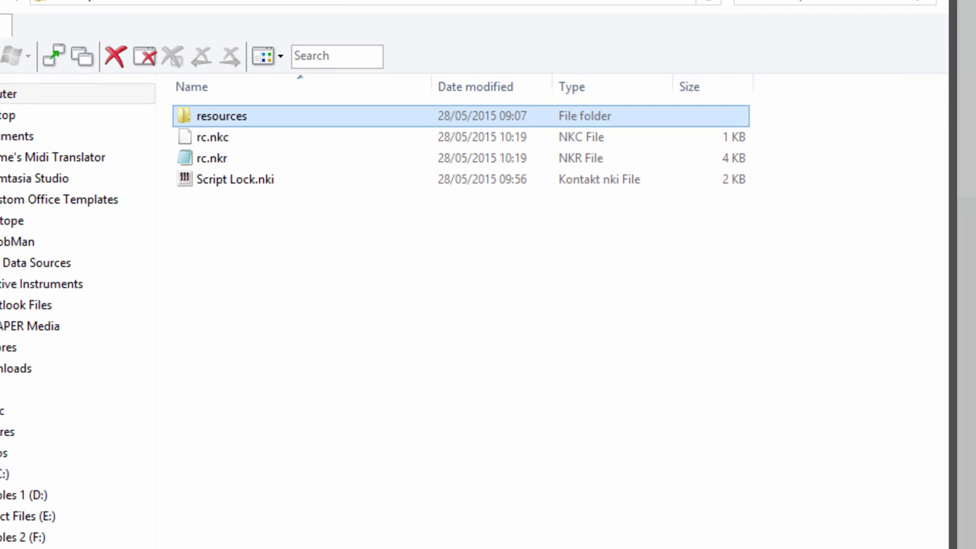
left_click(246, 186)
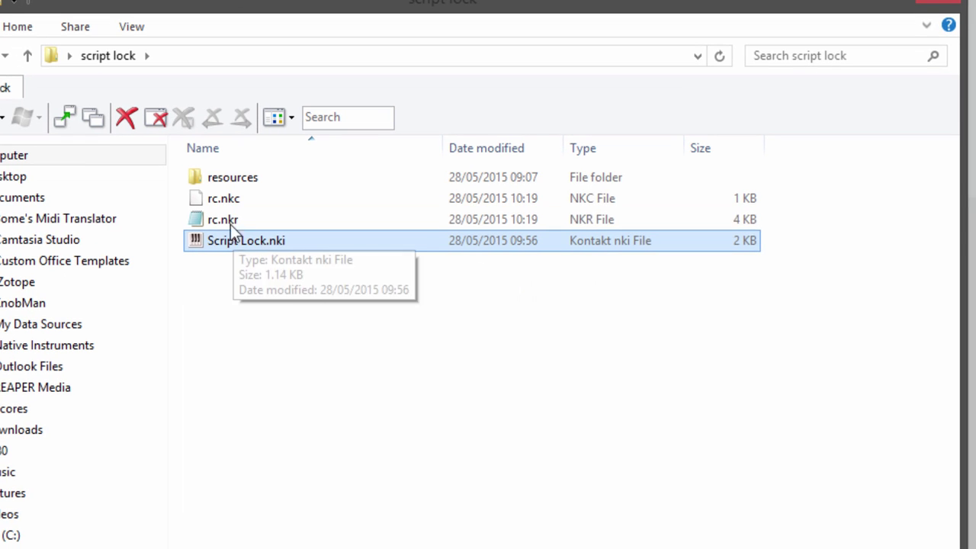
left_click(273, 348)
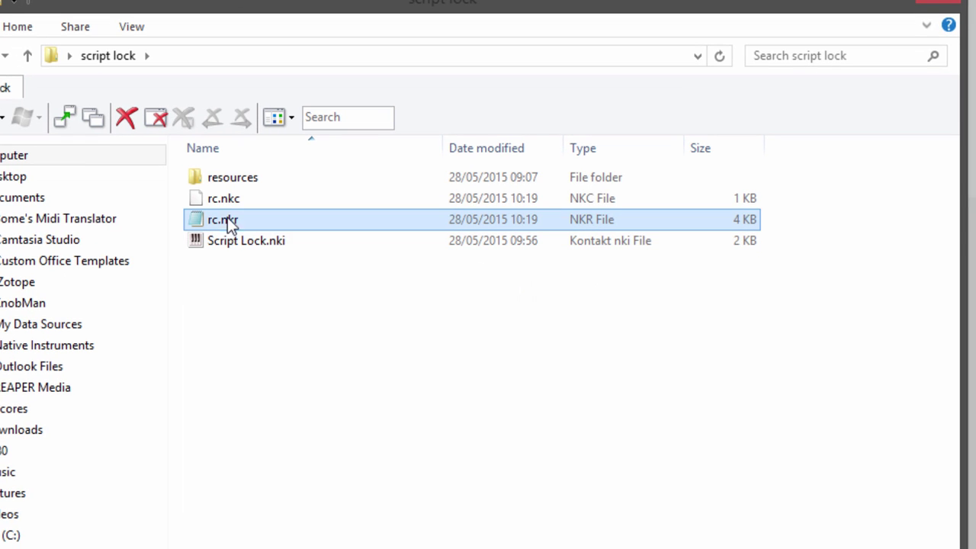
left_click(252, 175)
double_click(253, 178)
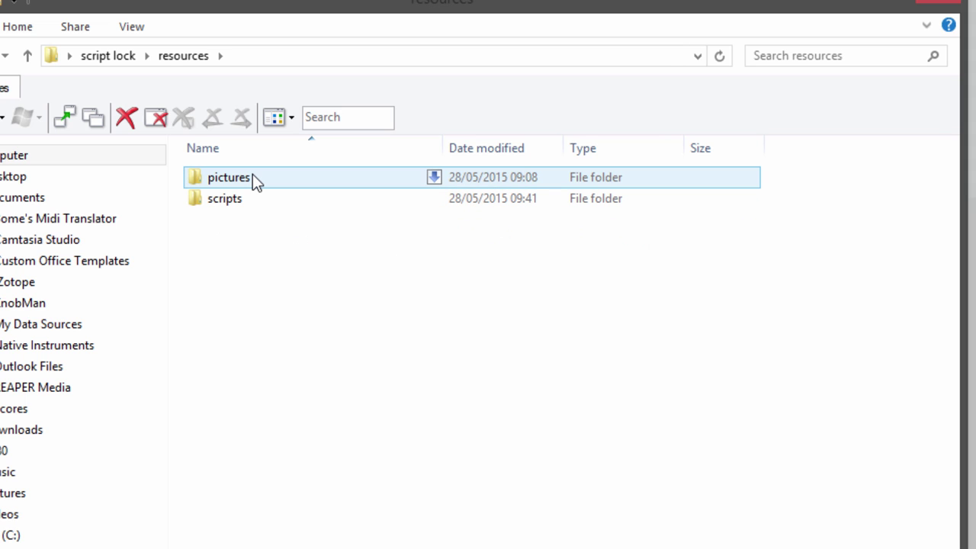
left_click(260, 196)
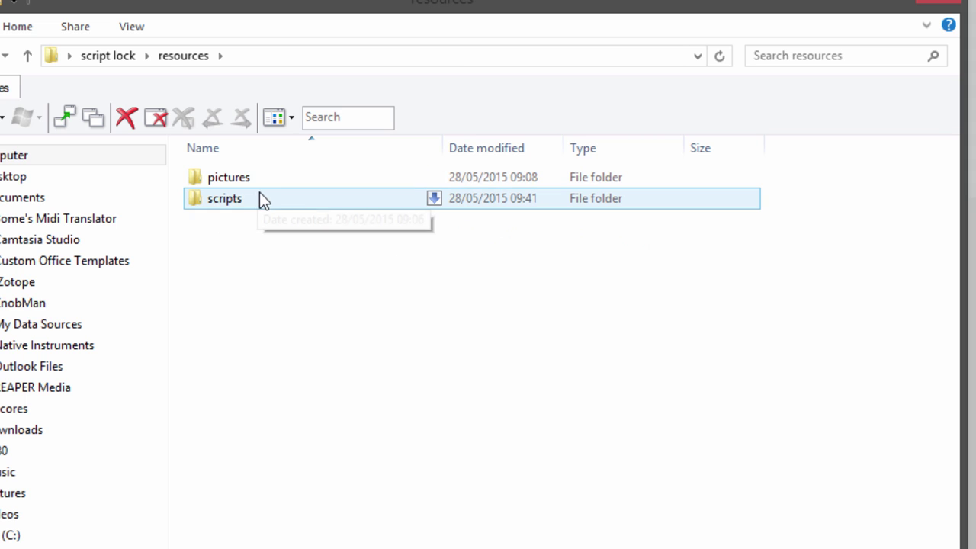
double_click(261, 196)
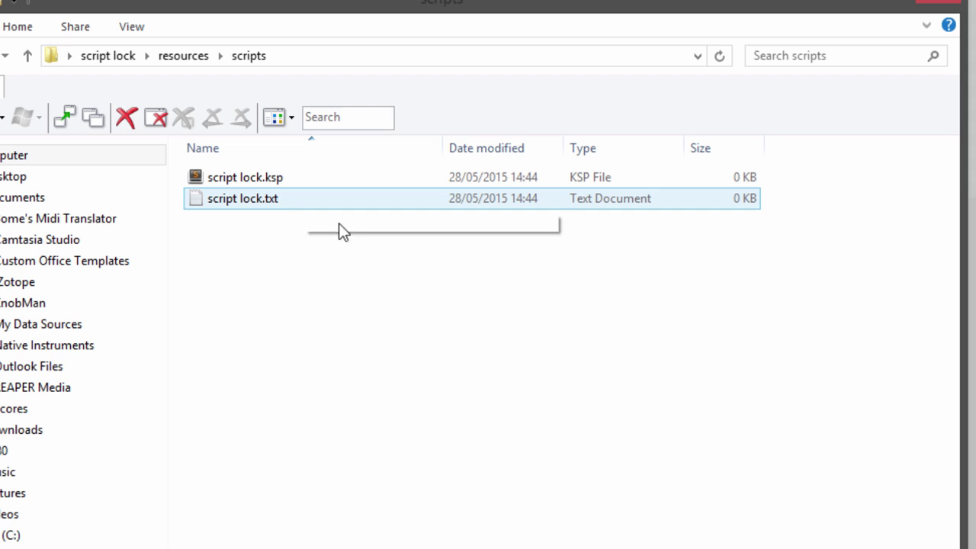
left_click(296, 183)
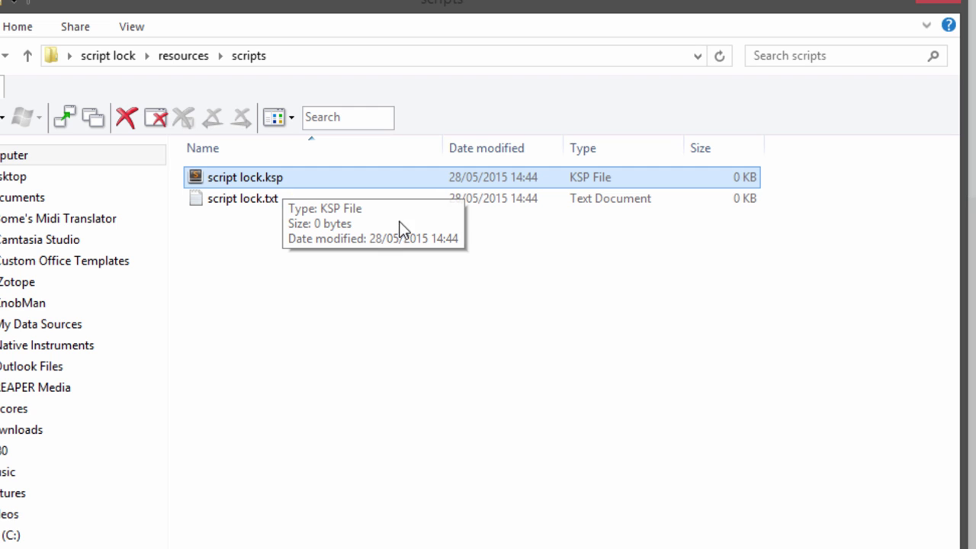
left_click(231, 203)
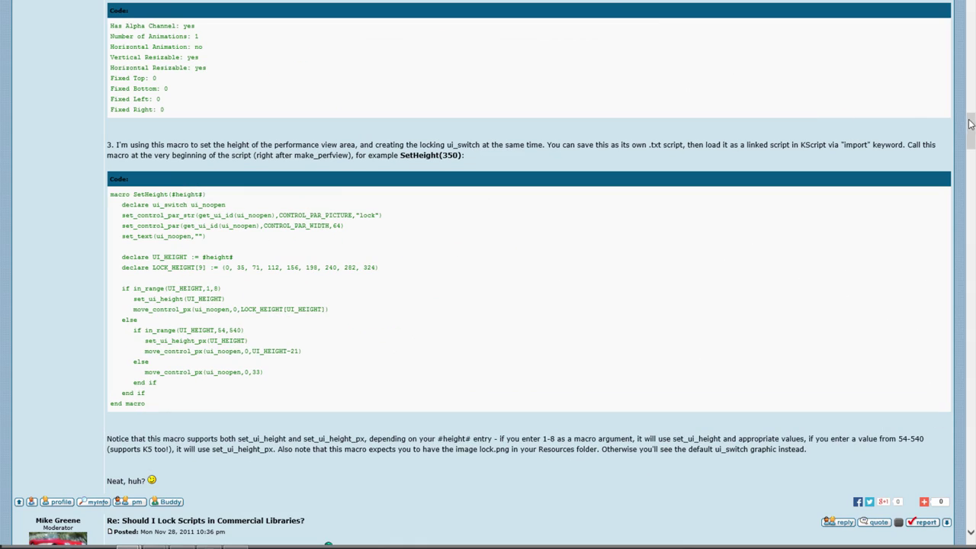
Step: Scroll the VI-Control thread to the SetHeight(#height#) lock macro and select its code
left_click_drag(970, 124, 970, 320)
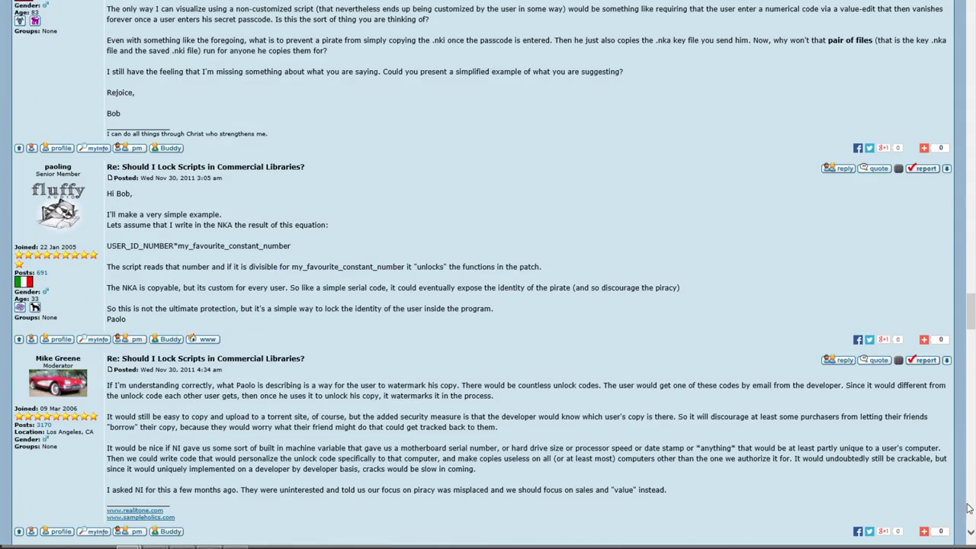
scroll(971, 374, "down", 2)
left_click_drag(971, 374, 940, 165)
scroll(939, 164, "up", 10)
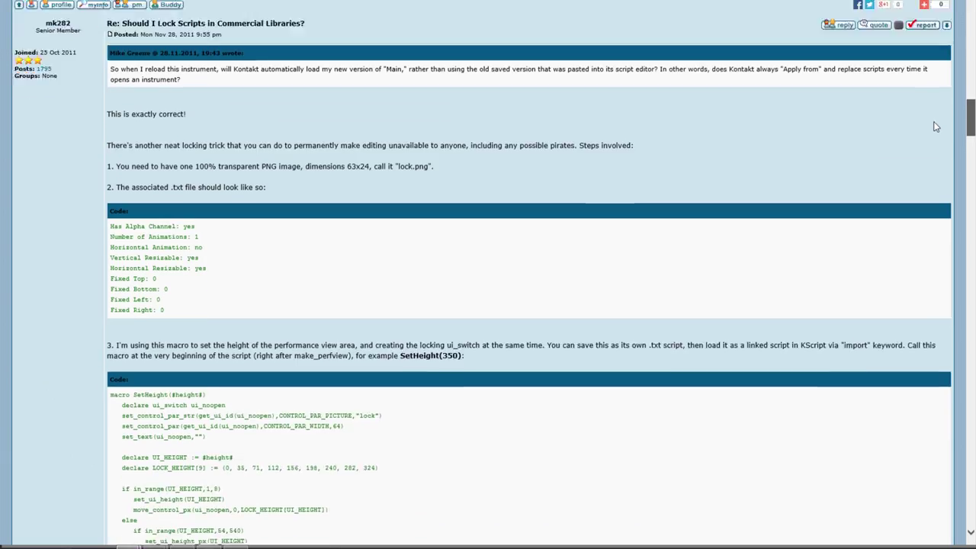
scroll(936, 128, "down", 2)
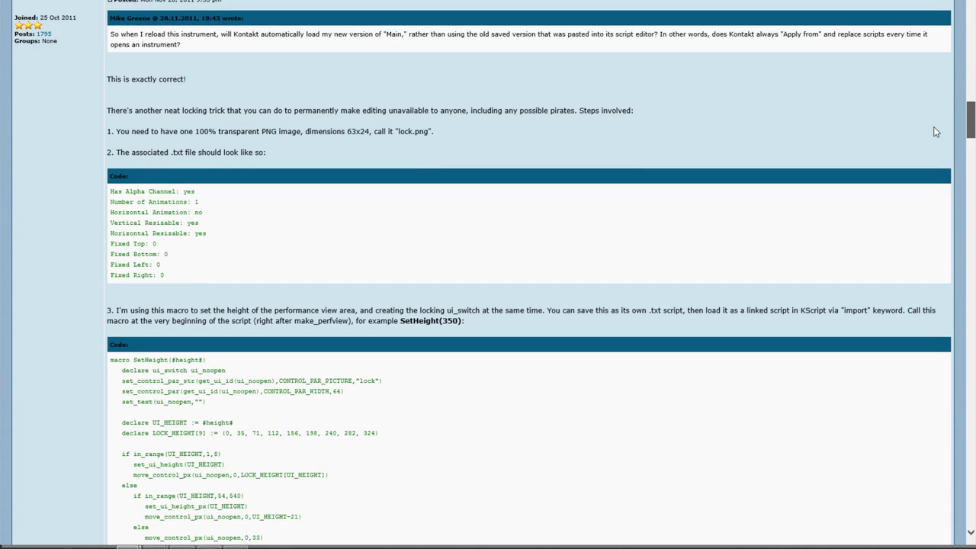
scroll(936, 130, "up", 1)
scroll(936, 129, "up", 1)
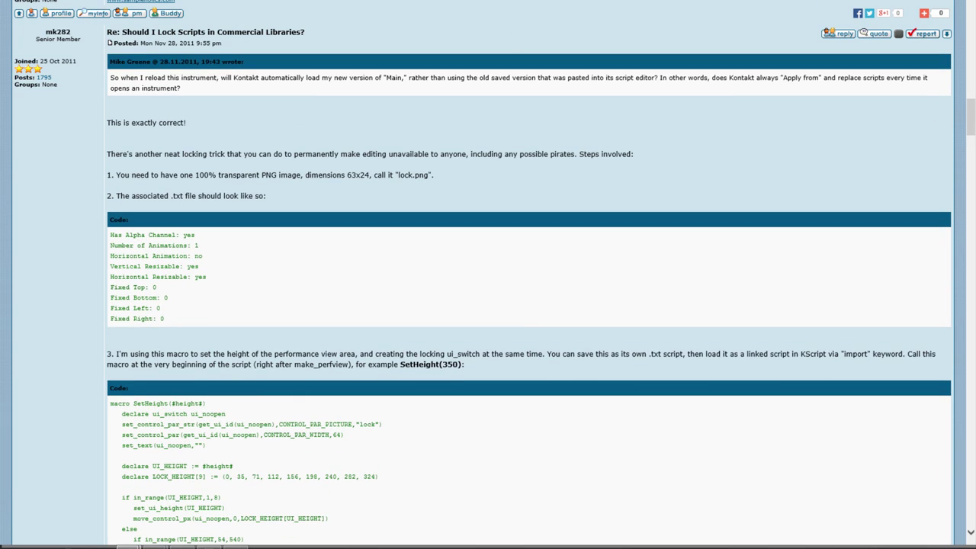
left_click_drag(44, 34, 75, 36)
left_click_drag(970, 128, 970, 139)
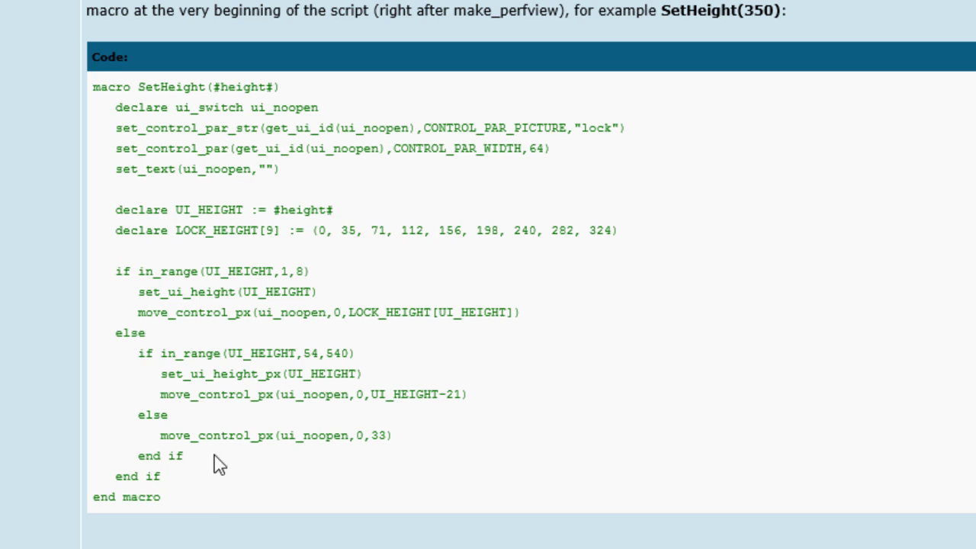
left_click_drag(170, 442, 147, 326)
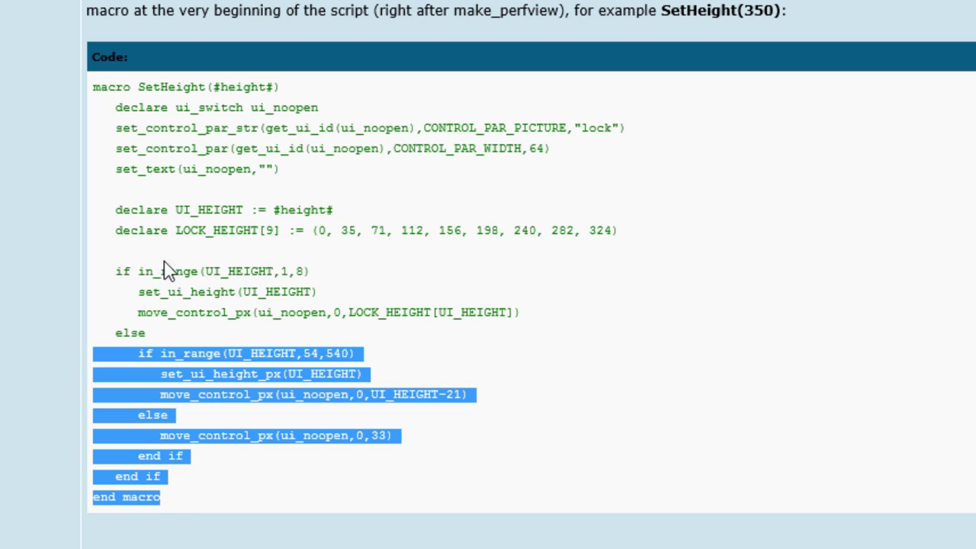
left_click_drag(167, 270, 109, 84)
left_click(375, 84)
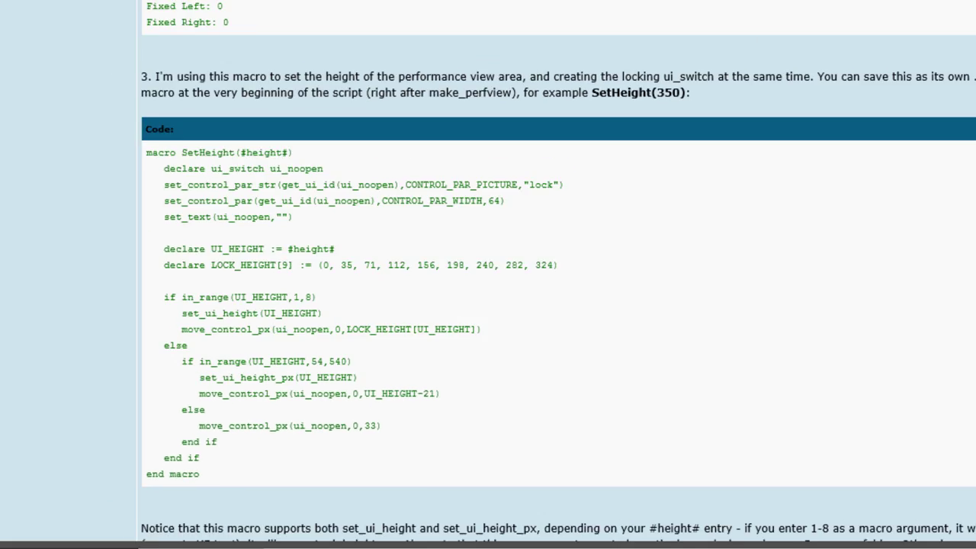
Step: Bring up the empty script lock.ksp file in Sublime Text
left_click(201, 542)
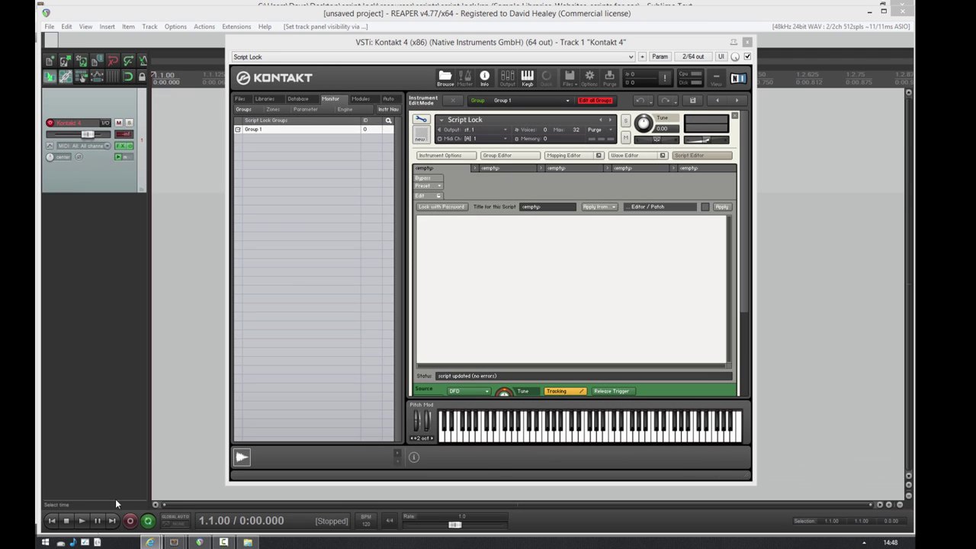
mouse_move(174, 542)
left_click(142, 500)
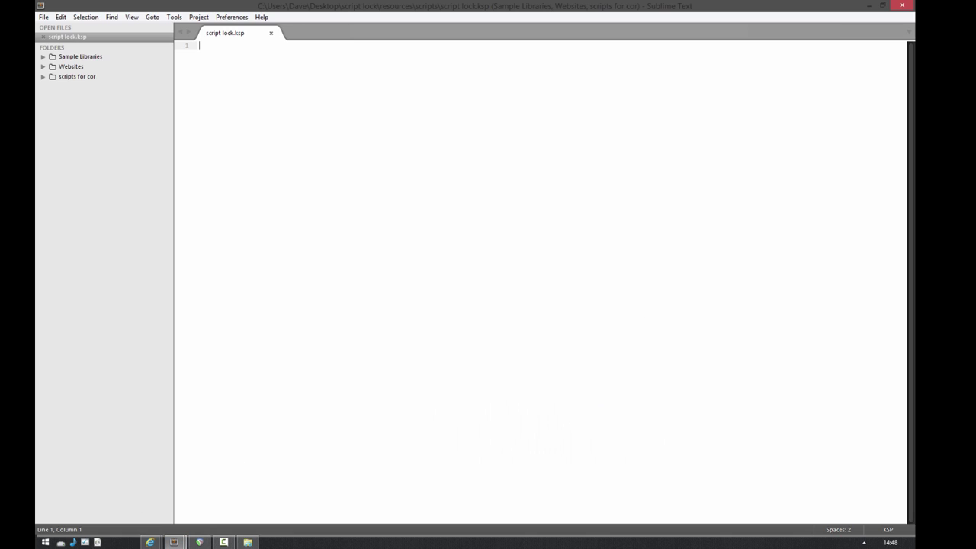